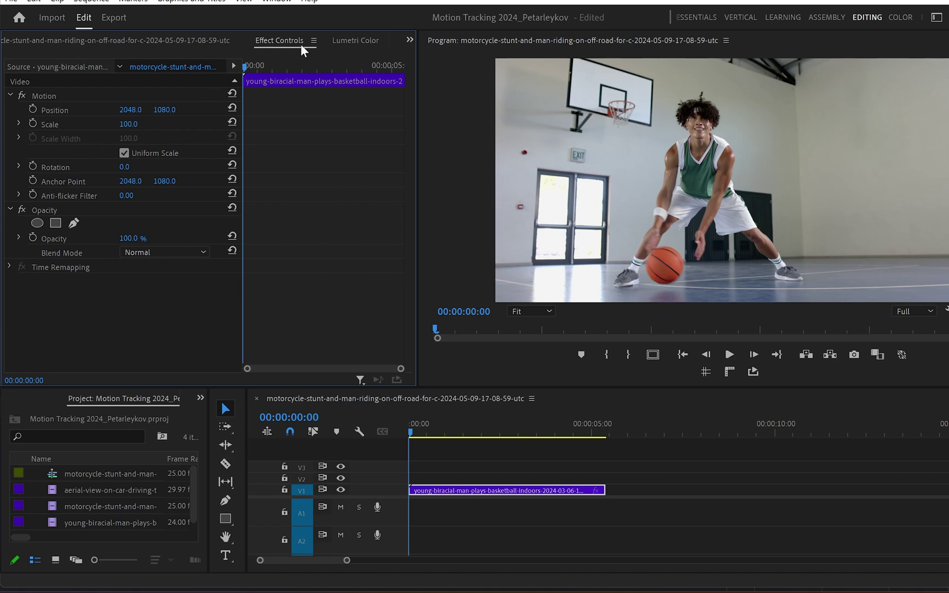
Step: Scale the V1 basketball clip to 284 and drag the Distort > Transform effect onto it
click(65, 98)
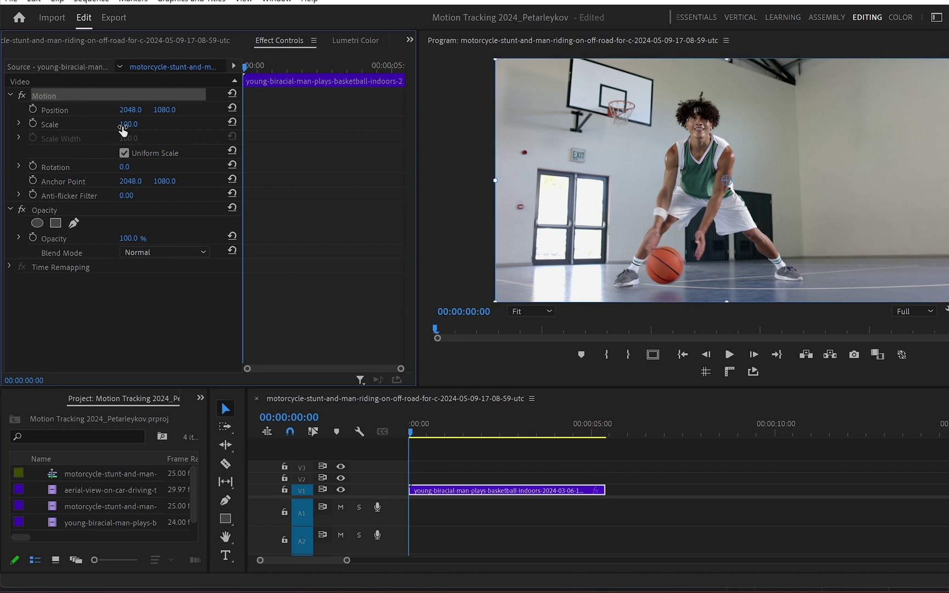
drag(122, 130, 223, 130)
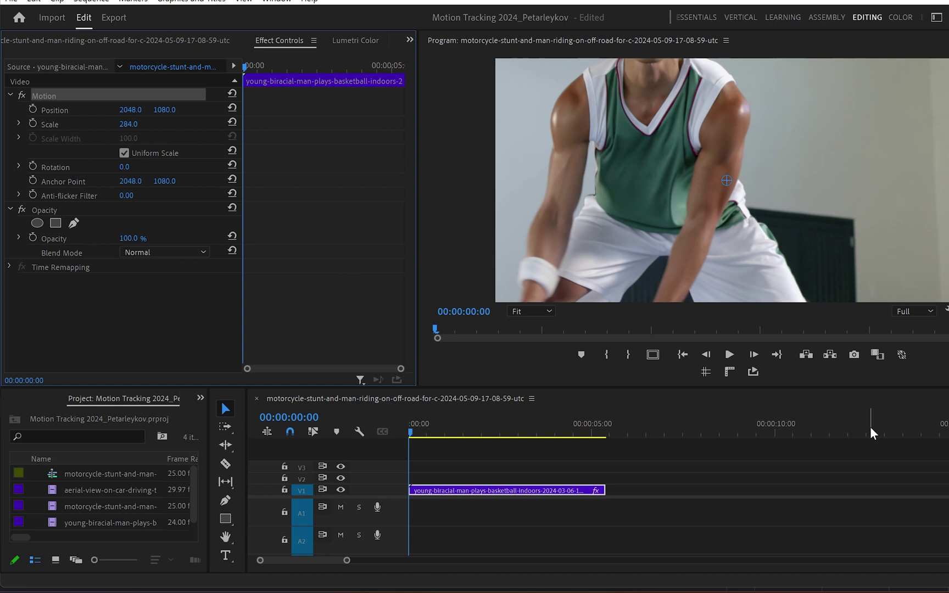
click(200, 397)
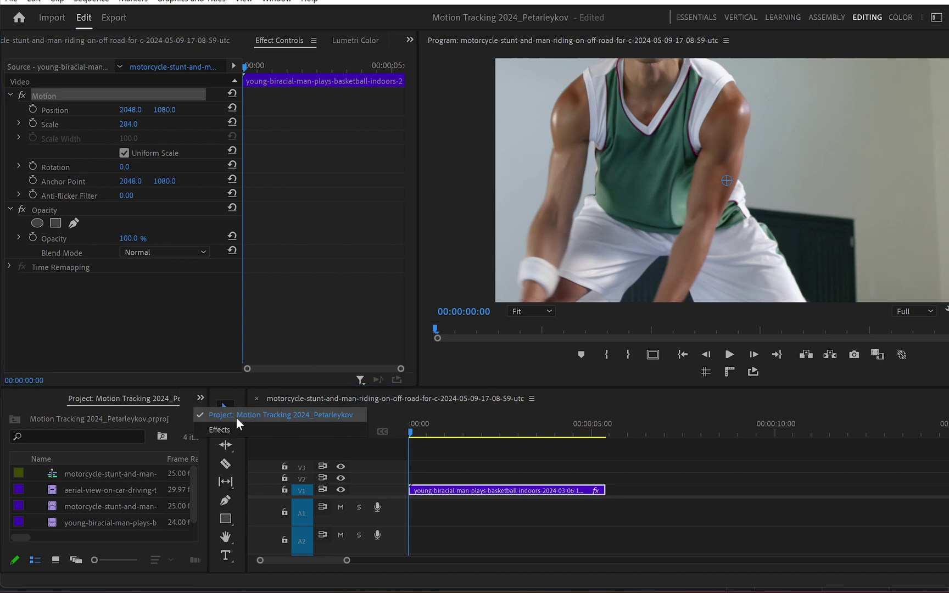
click(242, 429)
click(111, 415)
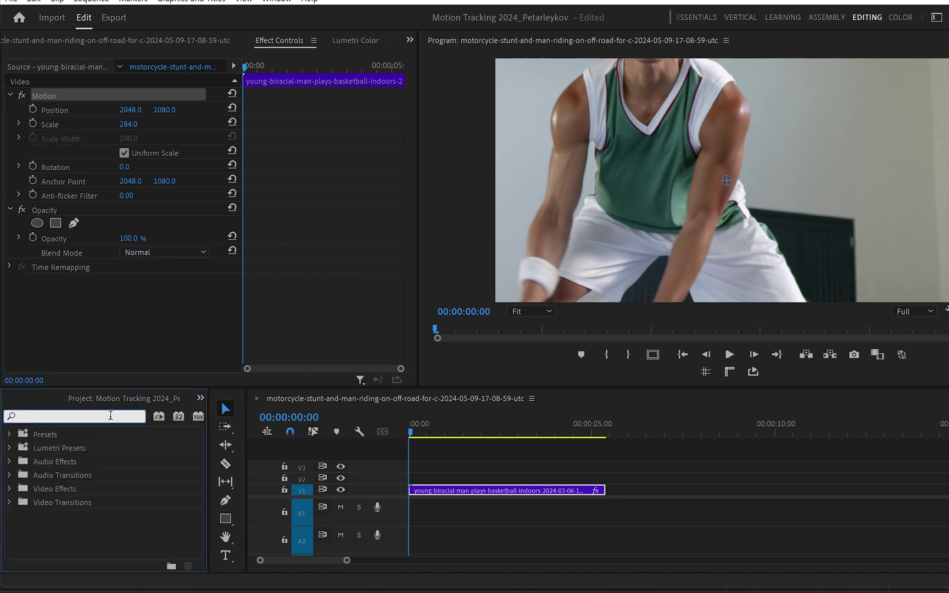
text(transform)
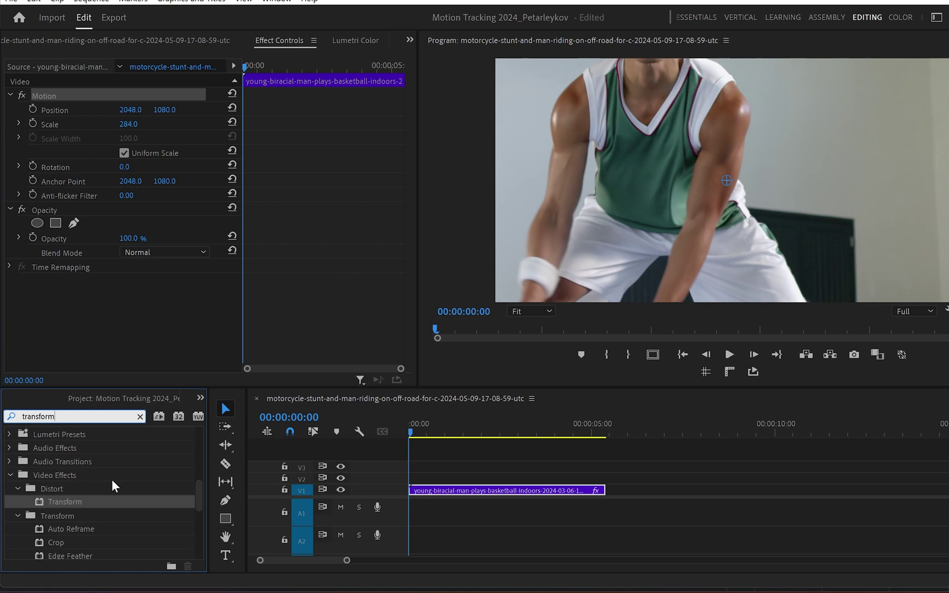
drag(70, 502, 438, 491)
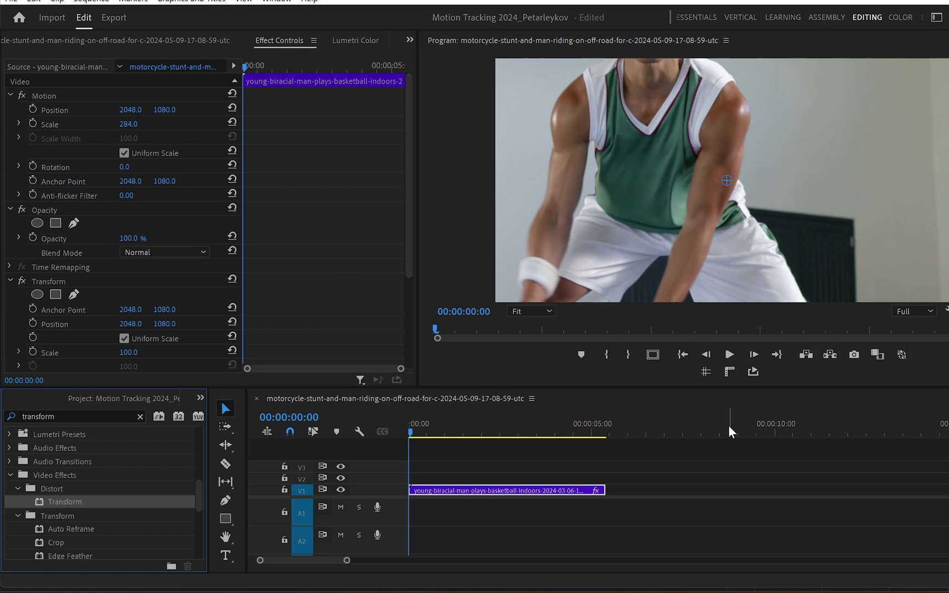
Step: Turn on Show Guides and Show Rulers in the Program monitor, then close the Button Editor with OK
click(706, 372)
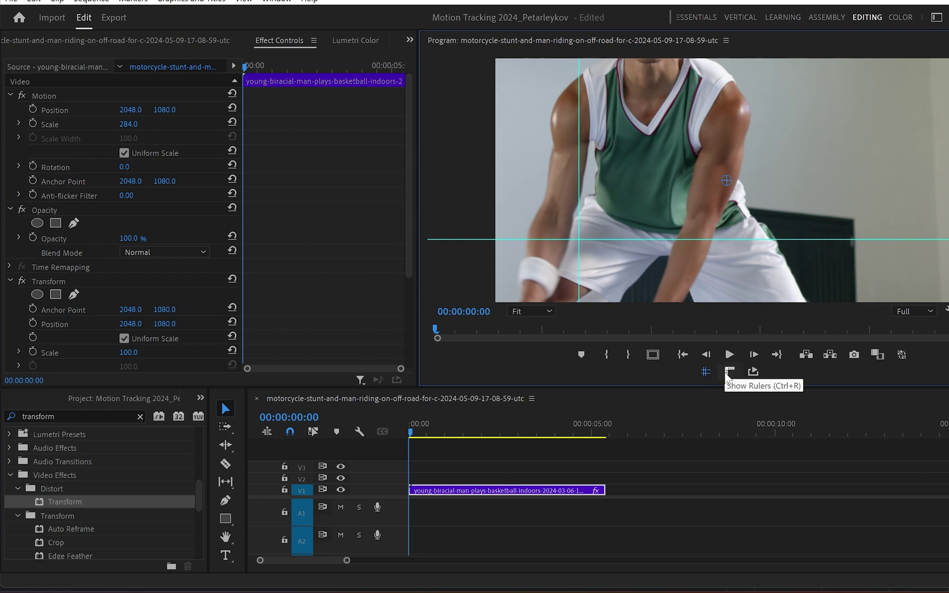
click(729, 372)
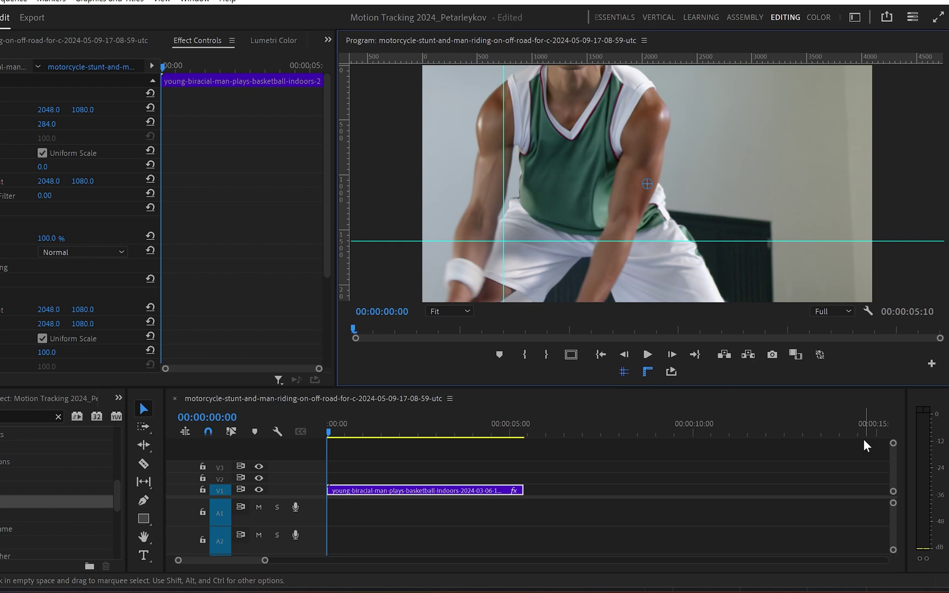
click(932, 364)
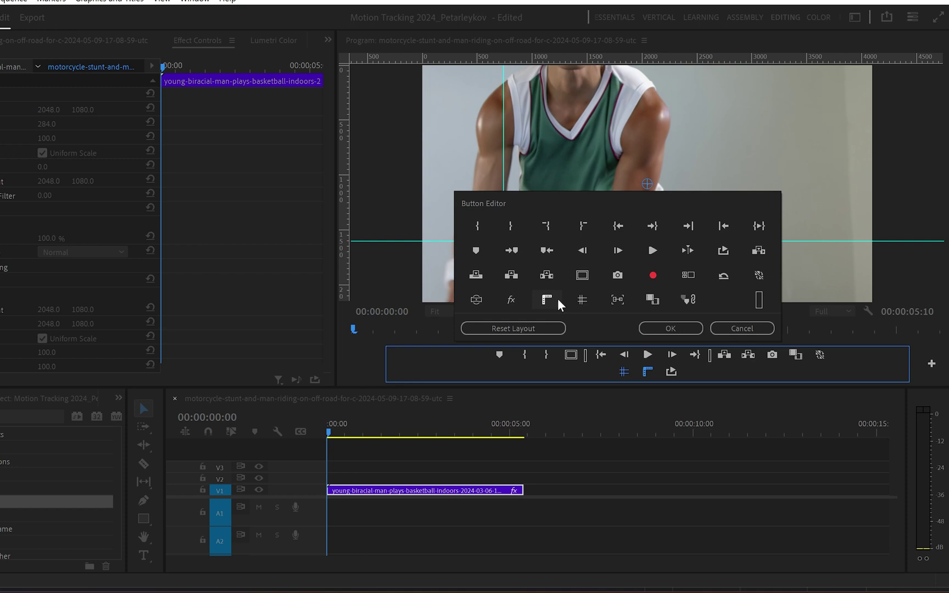
click(674, 330)
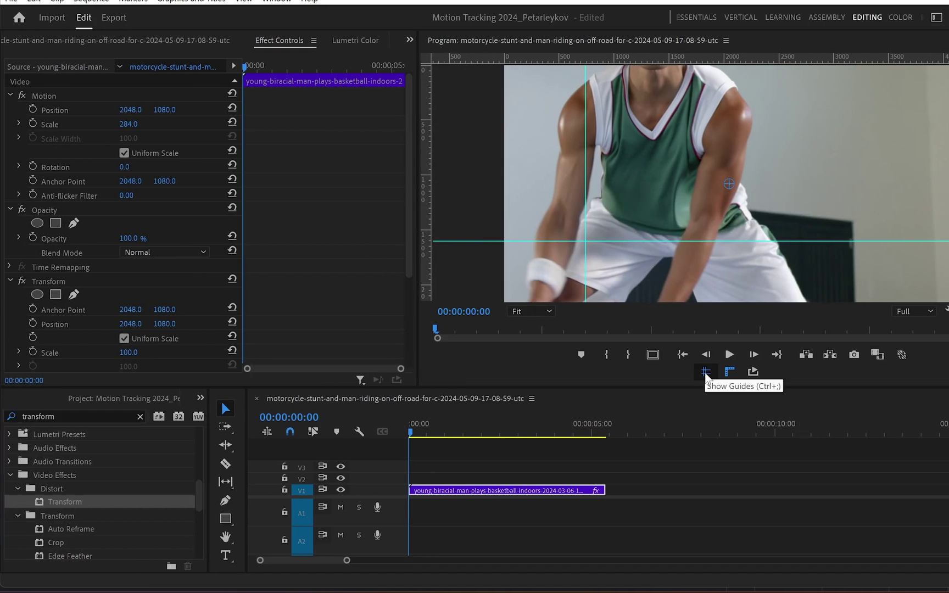
Step: Clear the stray guides and leave one vertical and one horizontal guide crossing the player's torso
drag(425, 106, 661, 122)
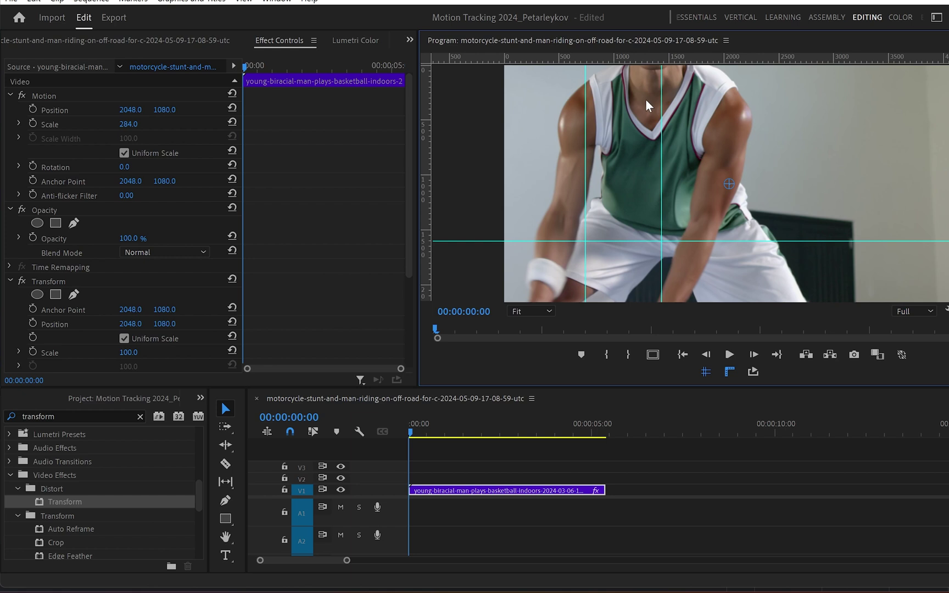
drag(674, 58, 677, 125)
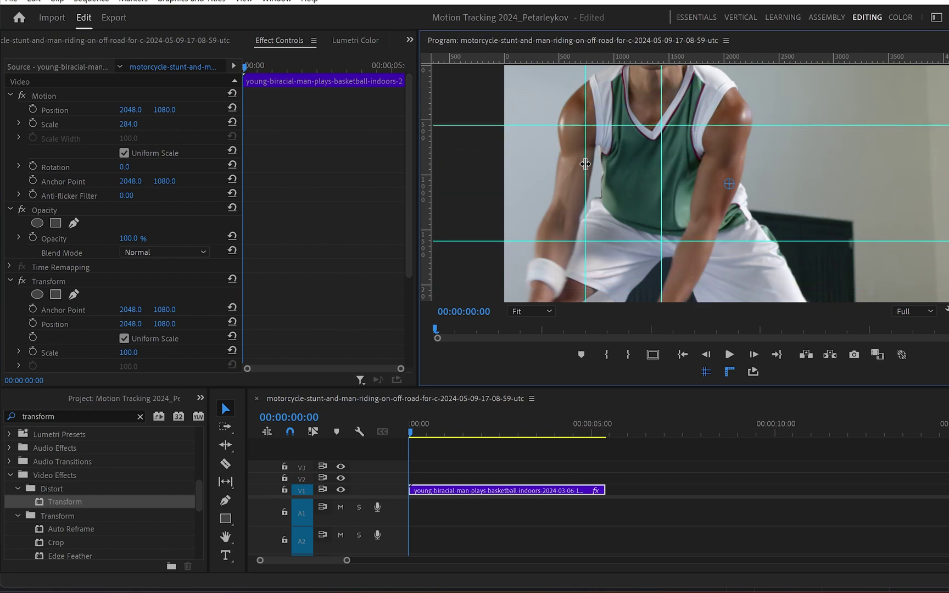
drag(585, 164, 378, 169)
drag(662, 175, 860, 155)
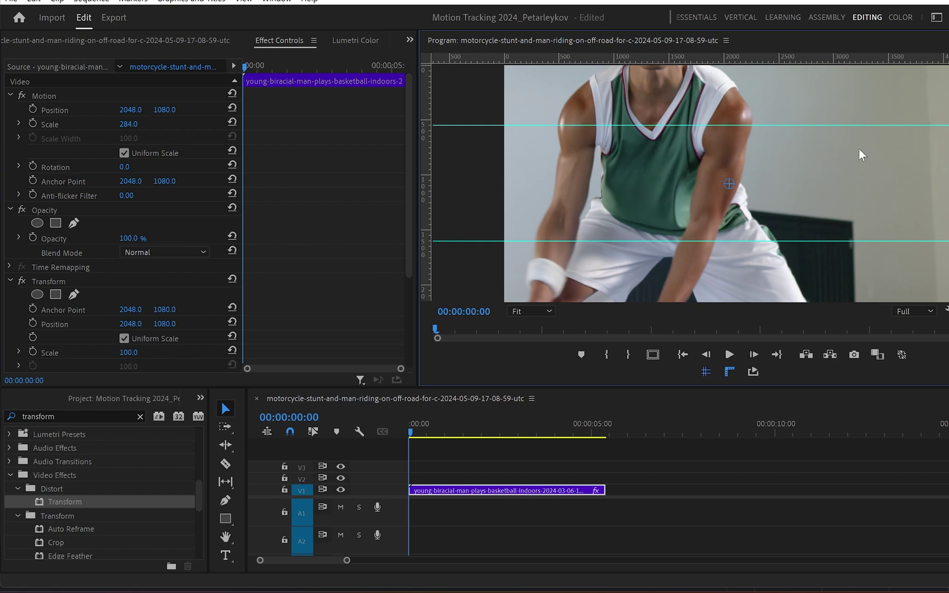
drag(676, 125, 677, 58)
drag(677, 240, 679, 341)
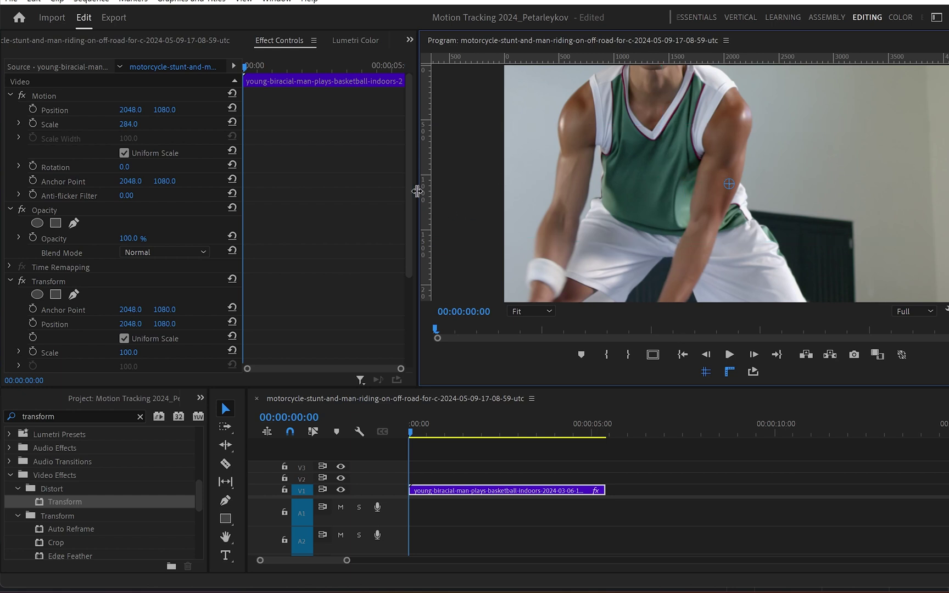
drag(427, 192, 615, 190)
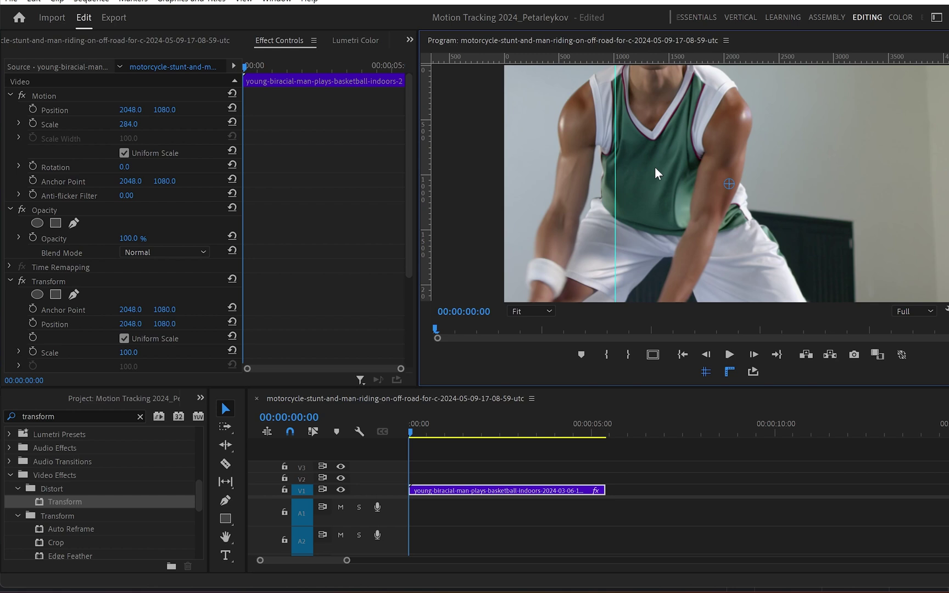
drag(610, 57, 621, 211)
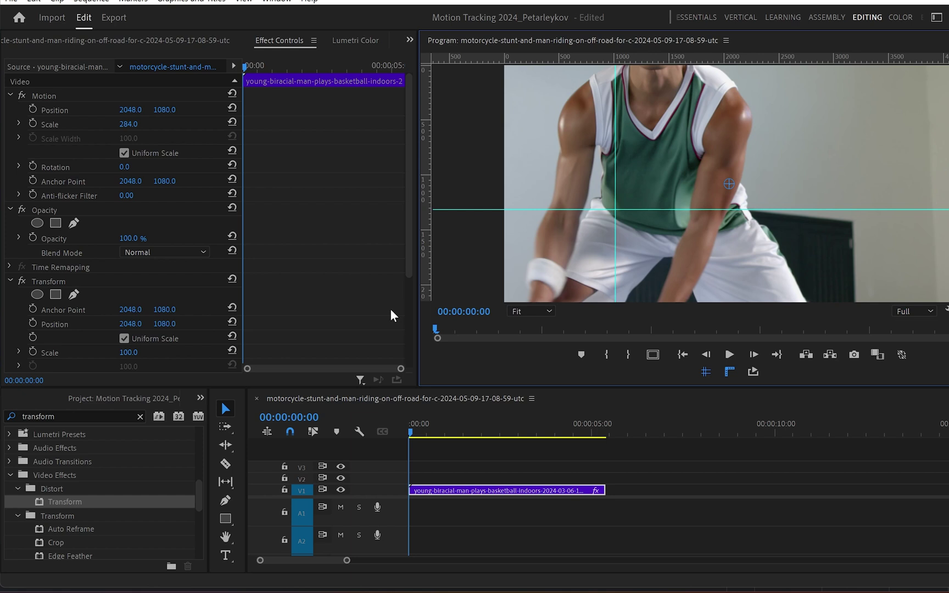
Step: Set Transform Position to 2236, 435 and record its first keyframe at the clip start
scroll(149, 334, down, 5)
mouse_move(130, 194)
mouse_down()
mouse_move(159, 206)
mouse_move(136, 198)
mouse_up()
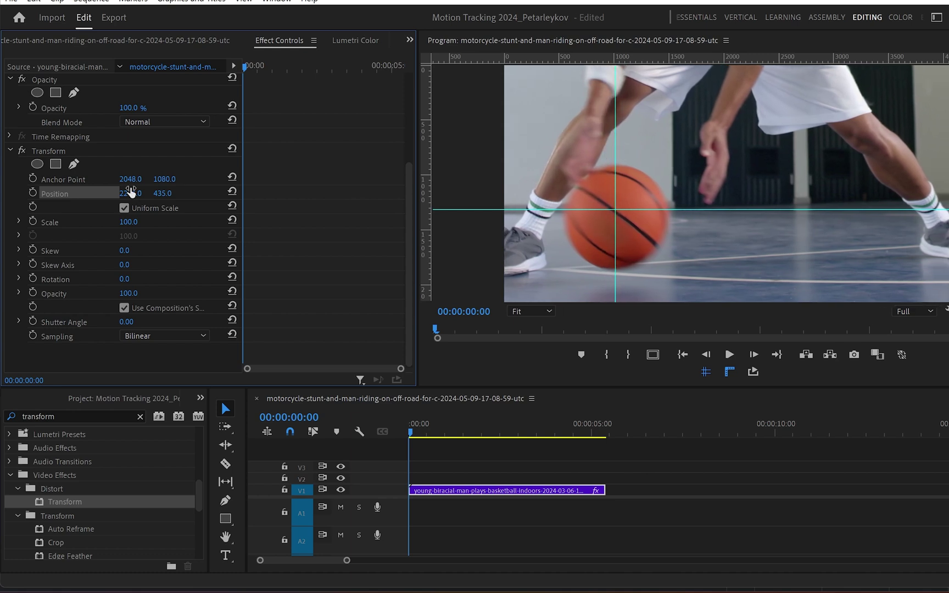
click(32, 193)
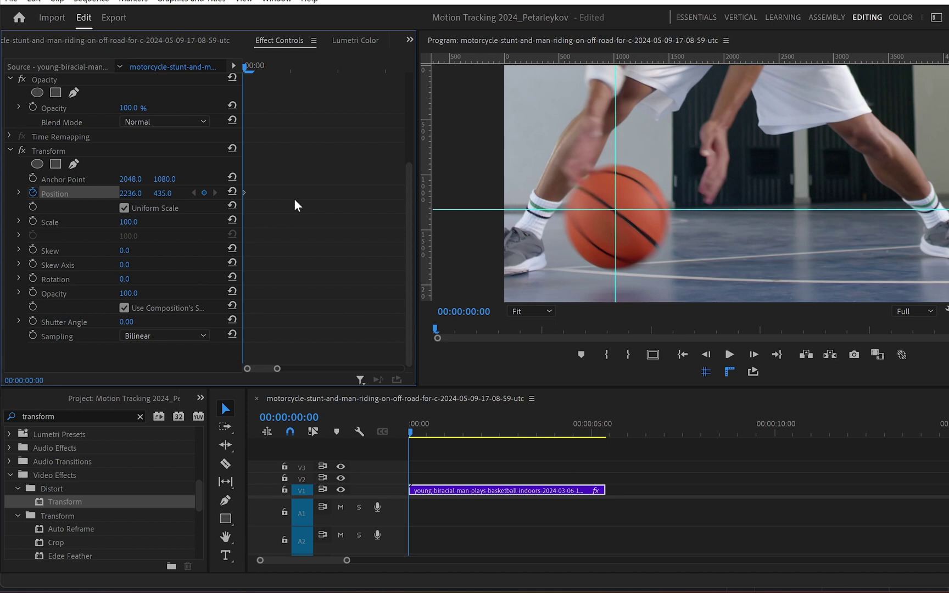
Step: Advance frame by frame, nudging Transform Position each frame to keep the ball on the guide crossing
key(Right)
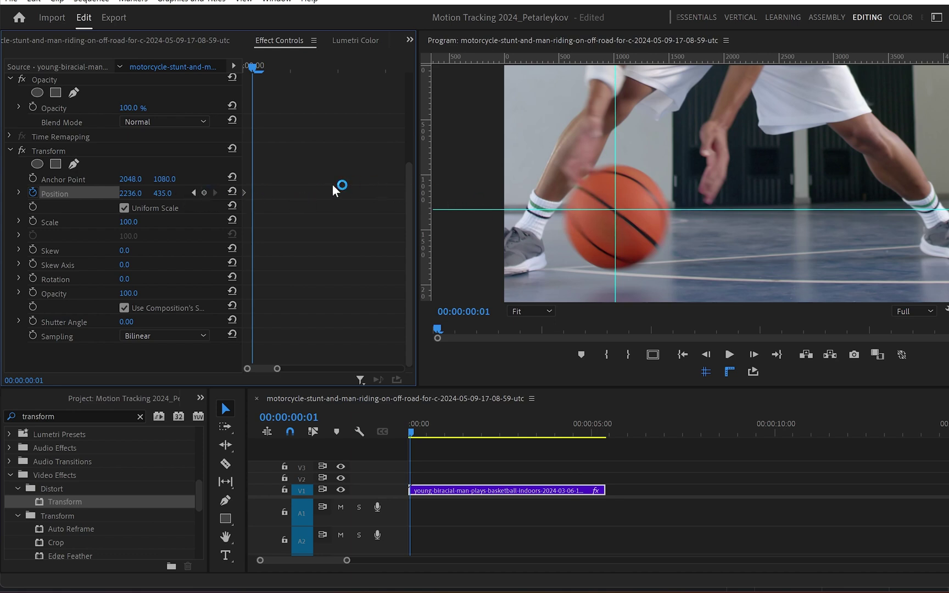
key(Right)
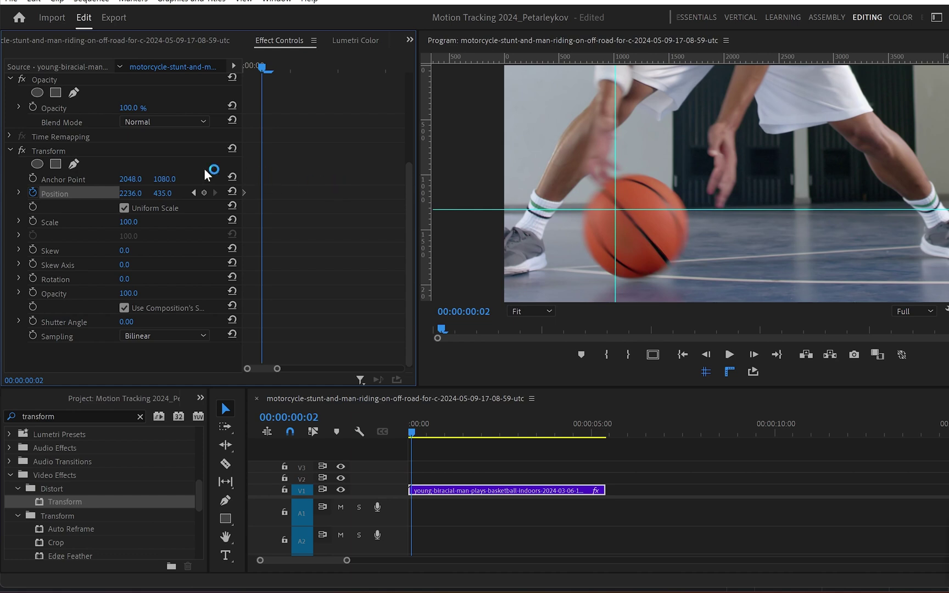
drag(137, 193, 126, 193)
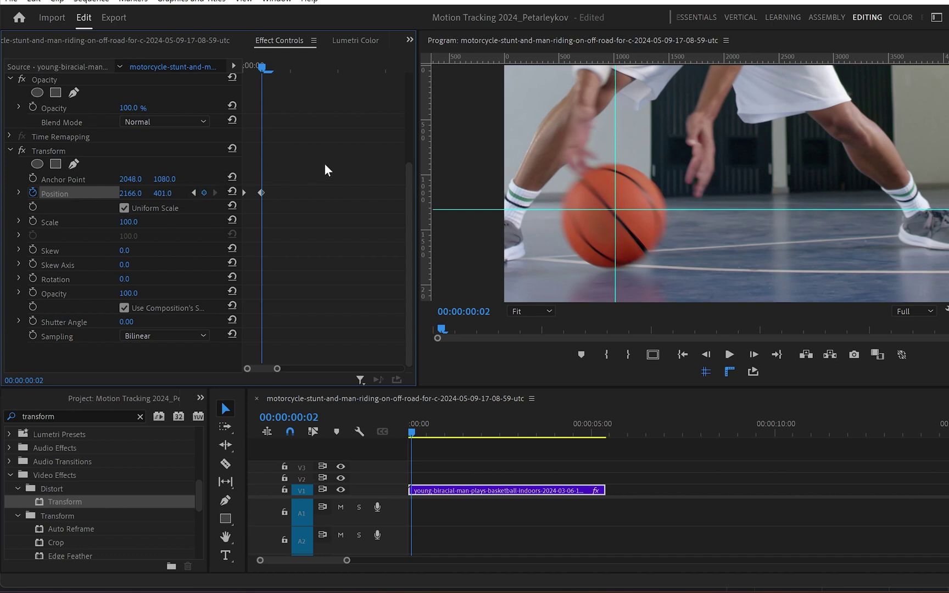
key(Right)
drag(138, 193, 171, 193)
key(Right)
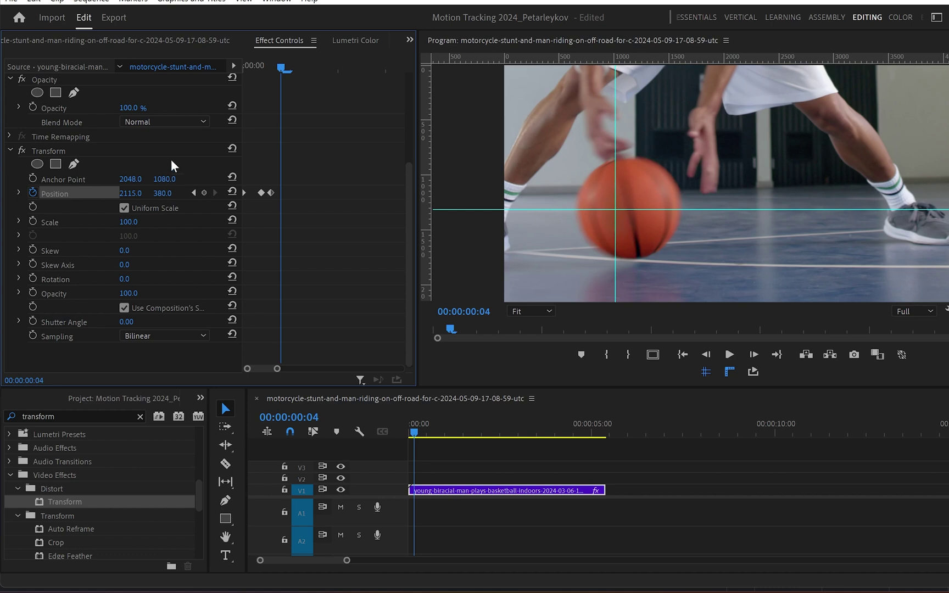
key(Right)
key(Right)
key(Right)
drag(163, 192, 169, 194)
key(Right)
key(Right)
key(Right)
key(Right)
key(Right)
key(Right)
key(Right)
key(Right)
key(Right)
key(Right)
key(Right)
key(Right)
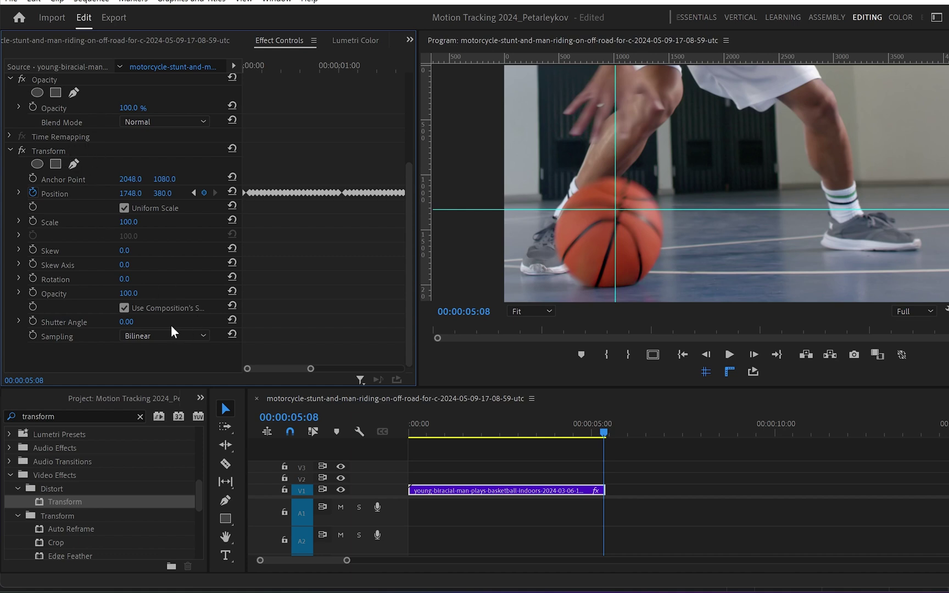
Step: Uncheck Use Composition's Shutter Angle, set Shutter Angle to 180, and hide the guides and rulers
click(125, 308)
click(138, 319)
text(180)
key(Return)
click(705, 372)
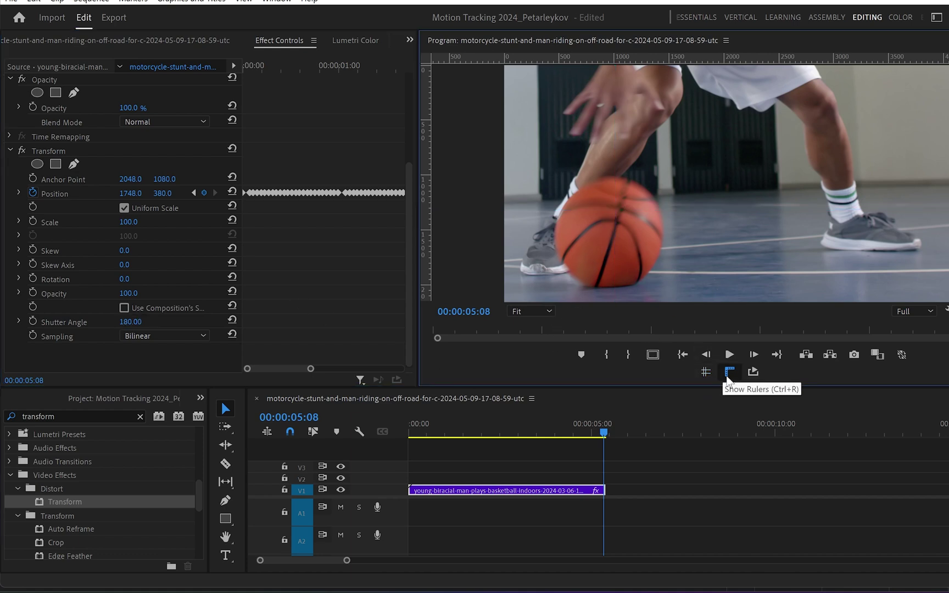
click(729, 372)
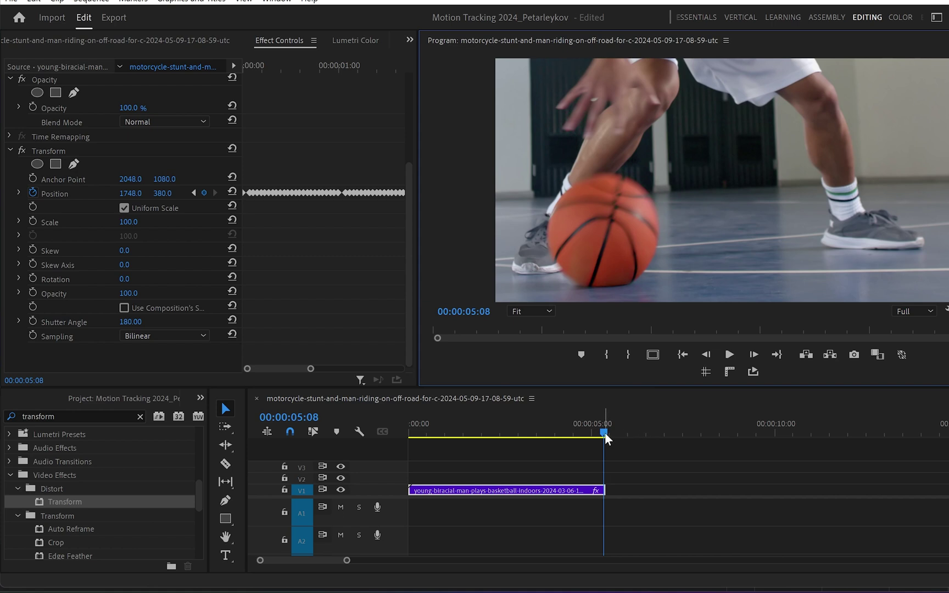
Step: Drag the playhead back to 00:00:00:00 to replay the tracked clip from the start
drag(605, 432, 409, 459)
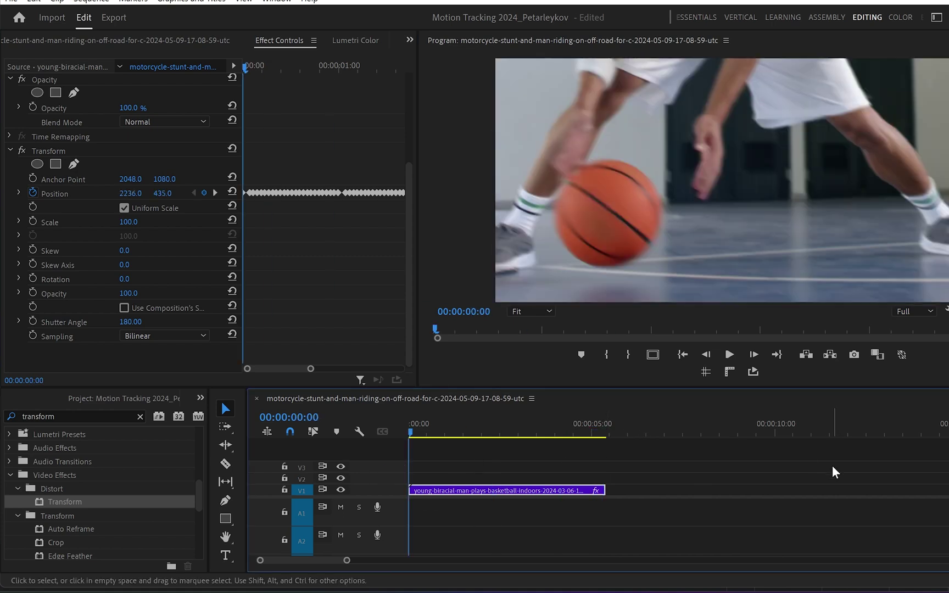